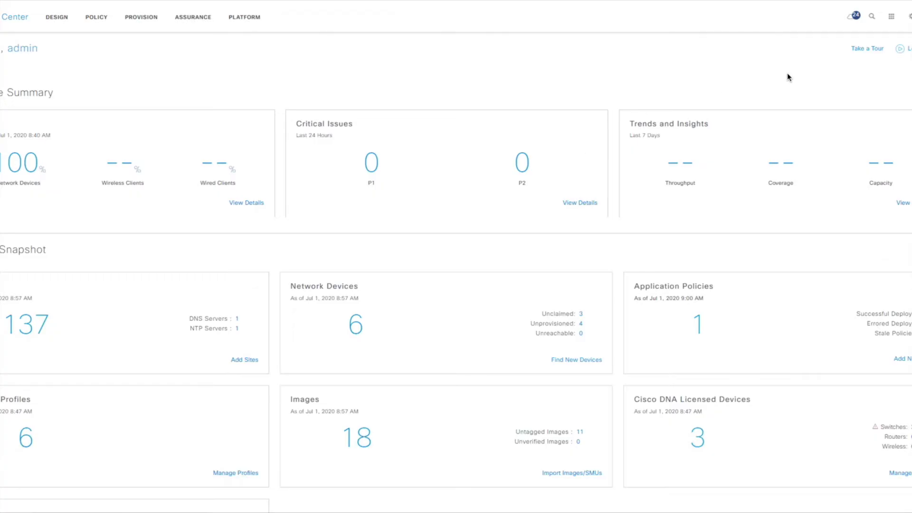
- From System Settings' Connected Systems, open the ISE card's Authentication and Policy Servers configuration
left_click(908, 18)
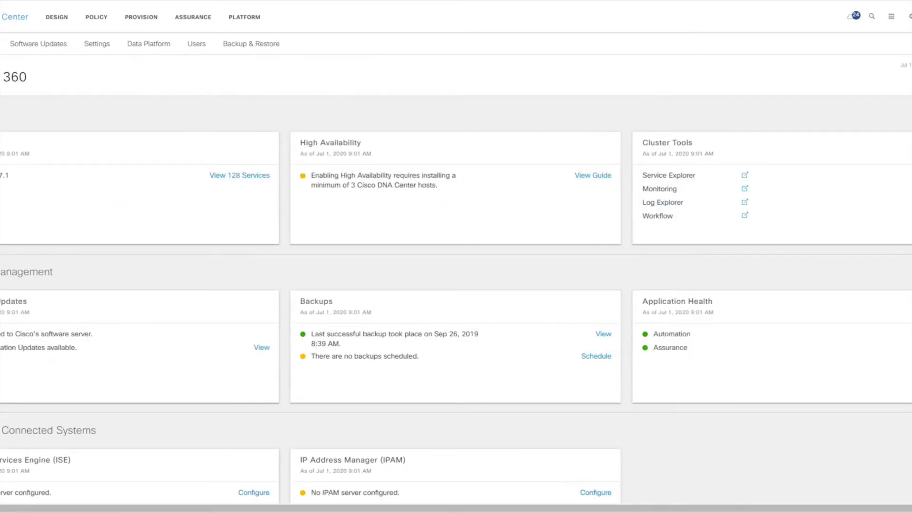
scroll(241, 265, "down", 3)
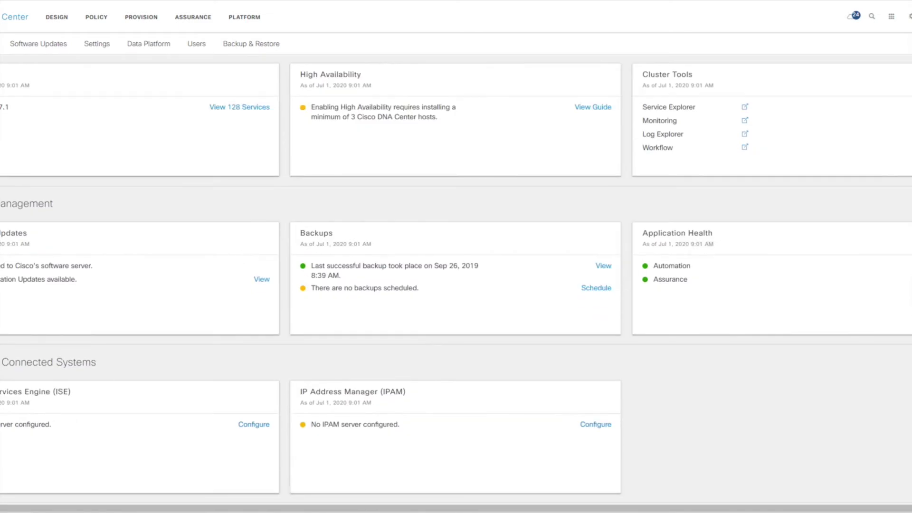
left_click(248, 430)
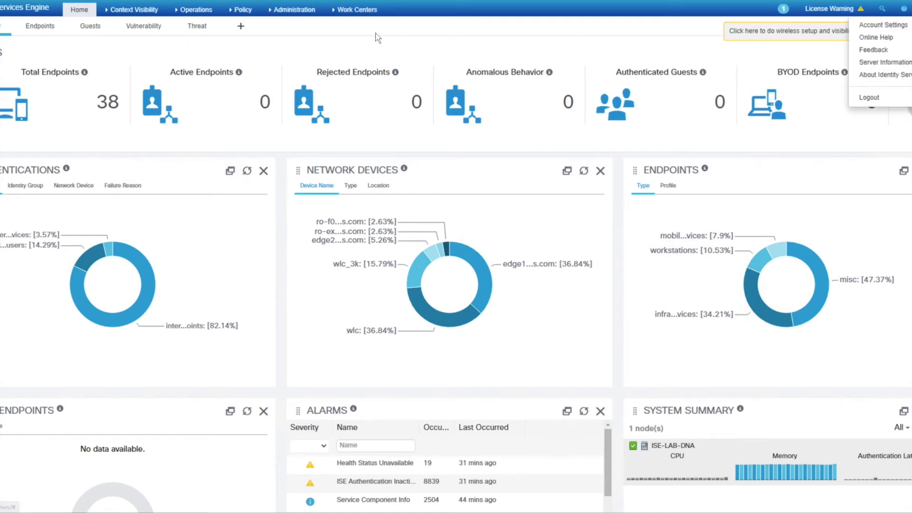
- Confirm on the Licensing page that the Plus licence is installed and in use
left_click(295, 9)
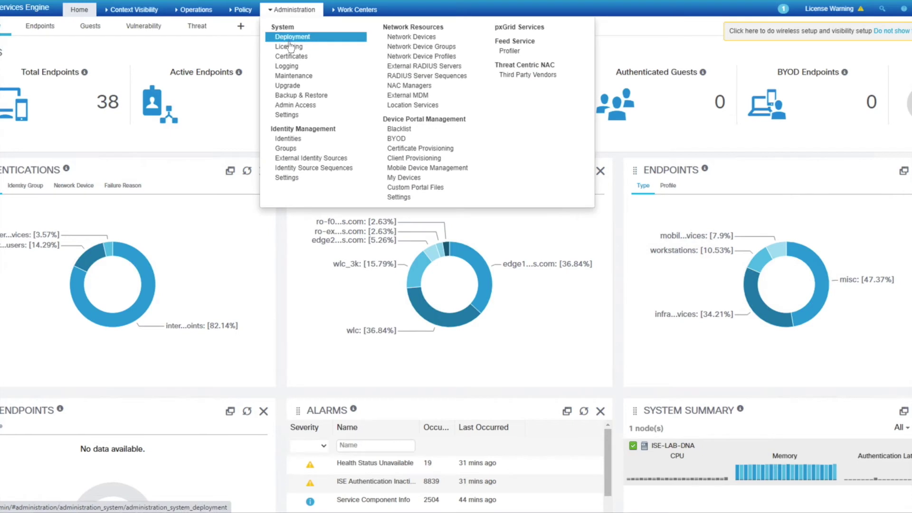
left_click(290, 47)
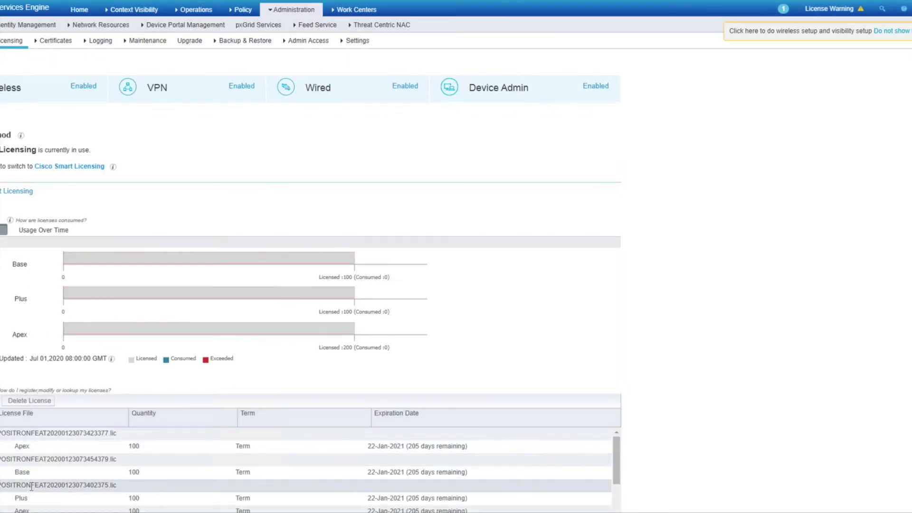
double_click(21, 498)
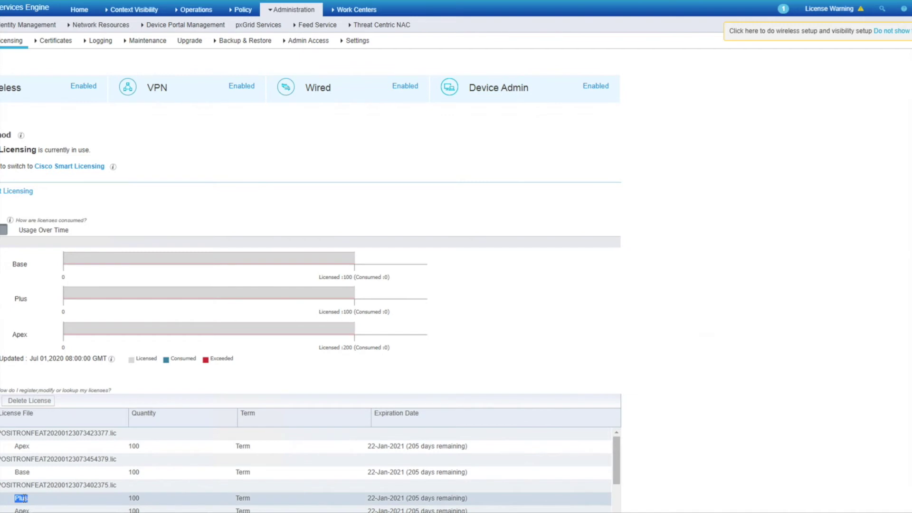
double_click(21, 299)
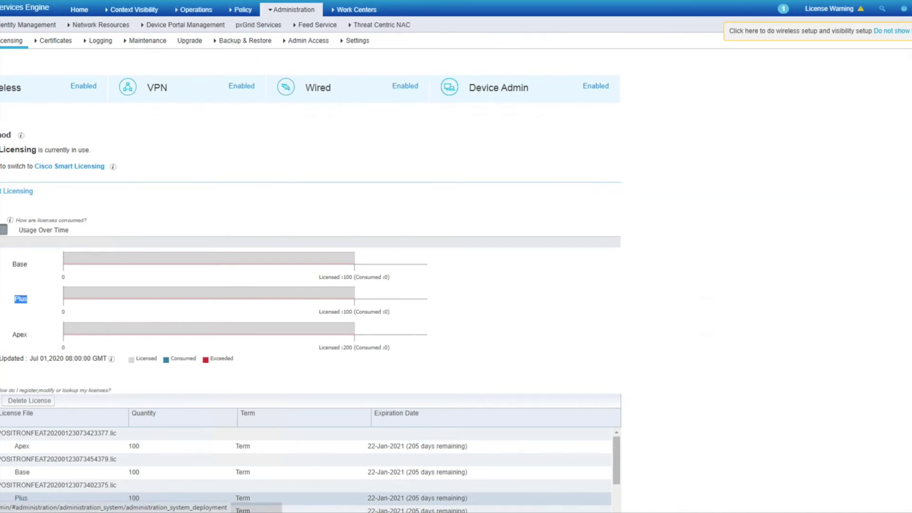
- Verify in ERS Settings that ERS is enabled for read/write, then view Deployment nodes
left_click(349, 41)
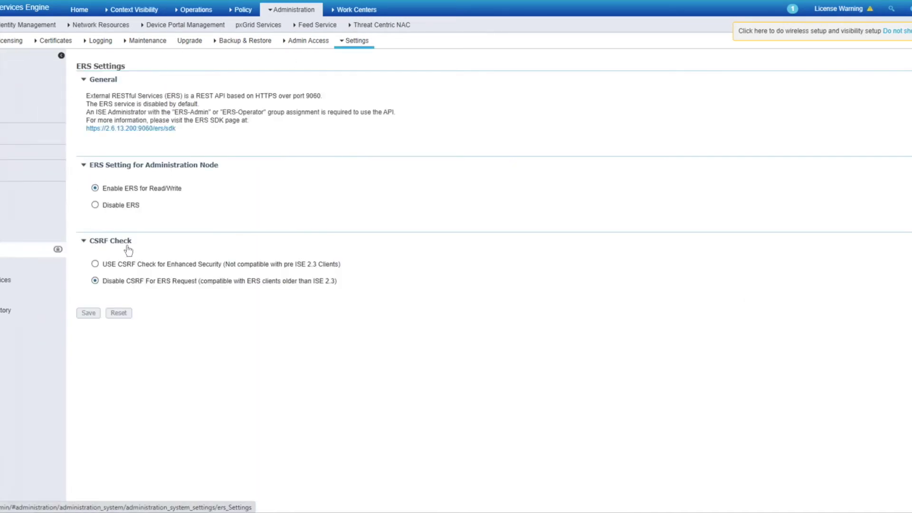
left_click_drag(182, 189, 101, 190)
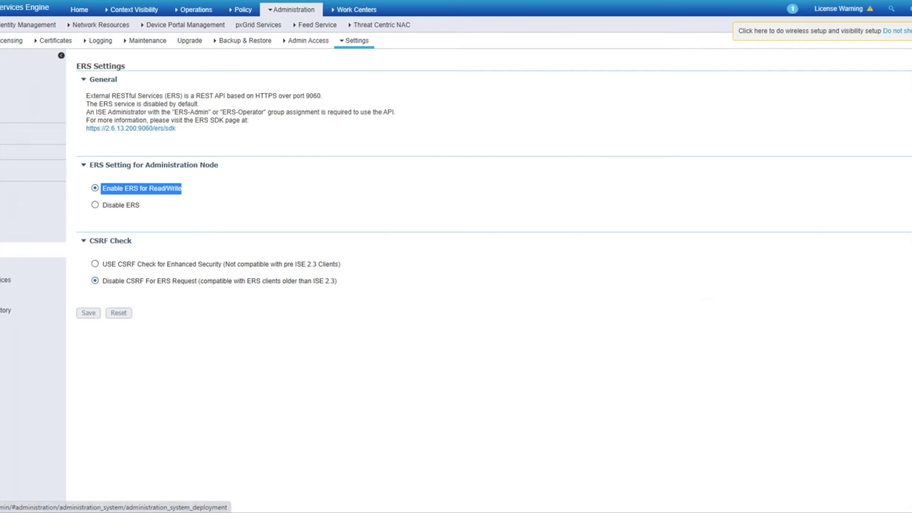
left_click(1, 40)
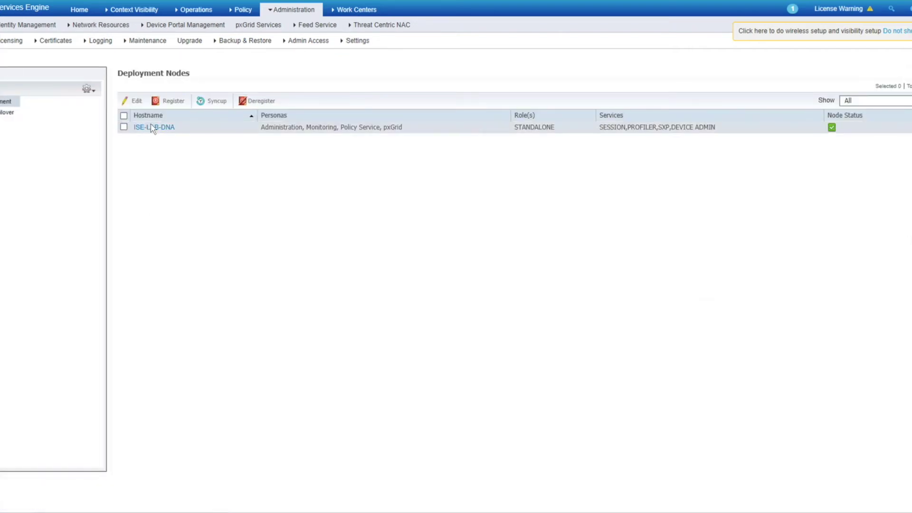
- Check that node ISE-LAB-DNA has the pxGrid persona enabled
left_click(153, 127)
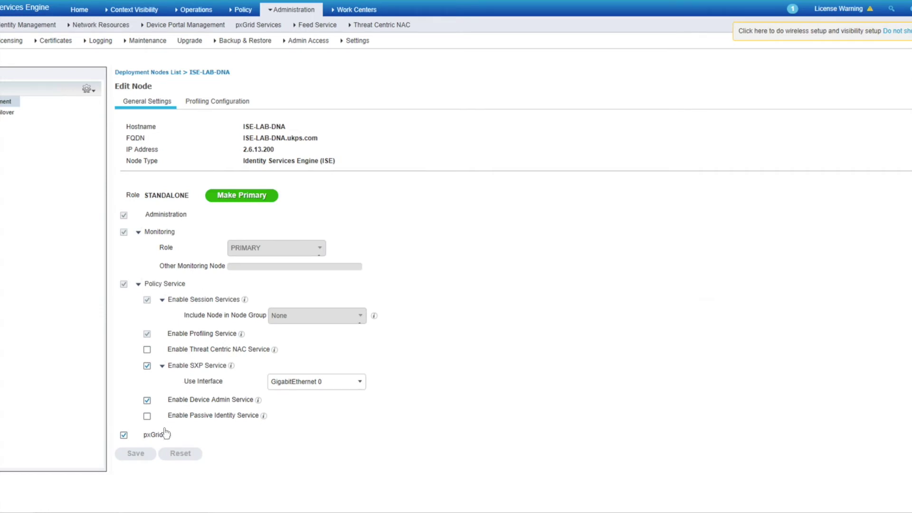
left_click(167, 435)
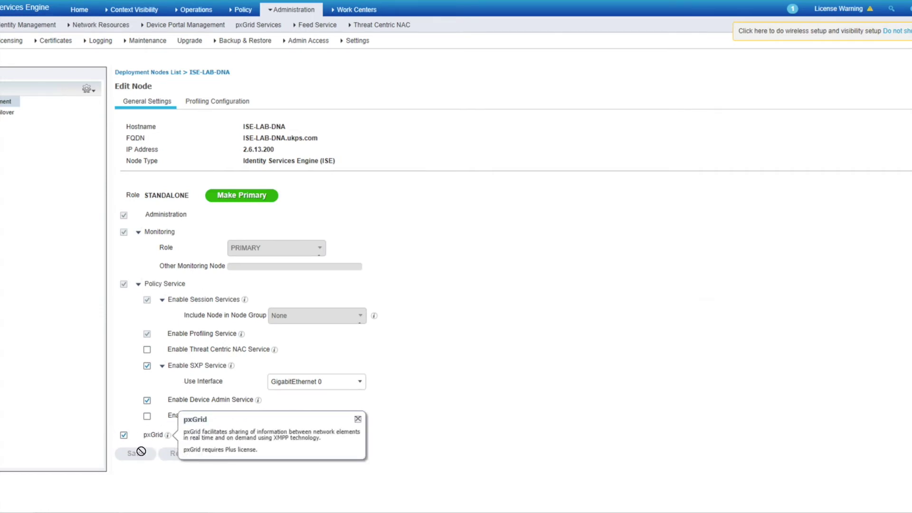
left_click(226, 484)
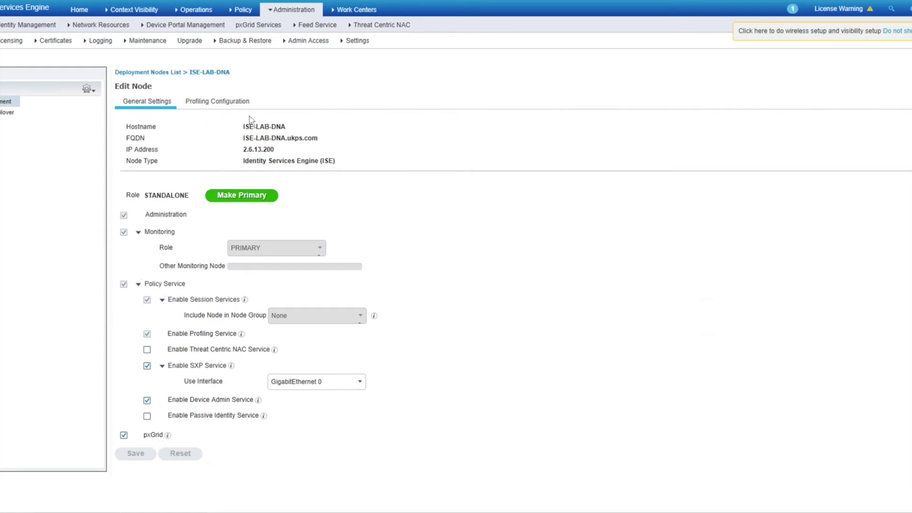
- Review the pxGrid Services clients and the pxGrid server host name
left_click(258, 29)
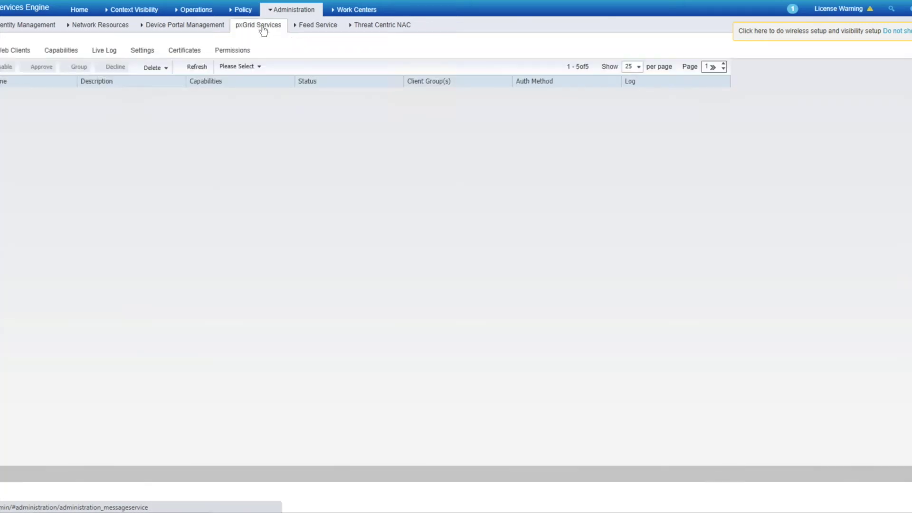
left_click_drag(78, 469, 0, 469)
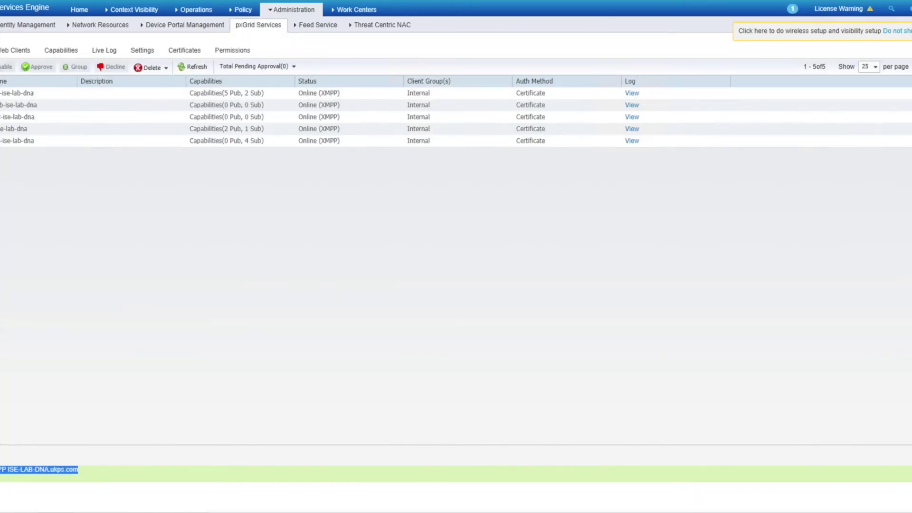
left_click(153, 477)
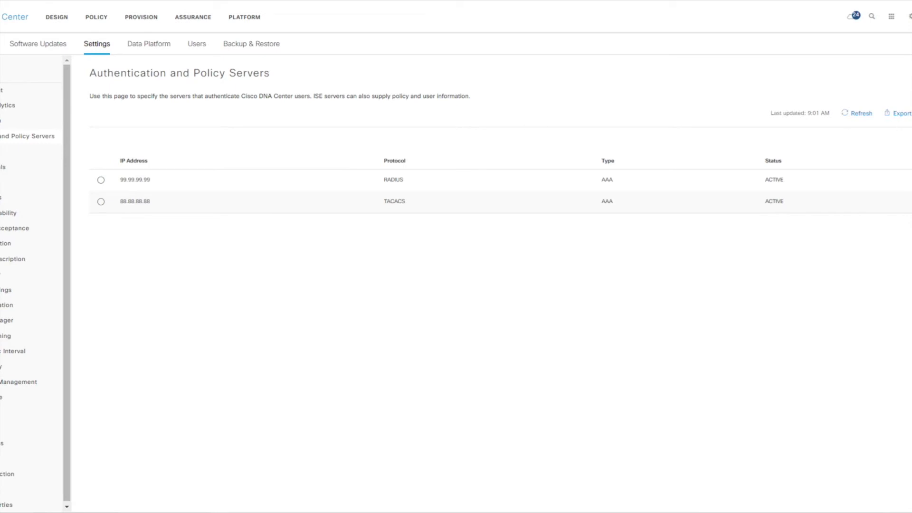
- Add server 2.6.13.200 as a Cisco ISE server and enter its shared secret
left_click(863, 118)
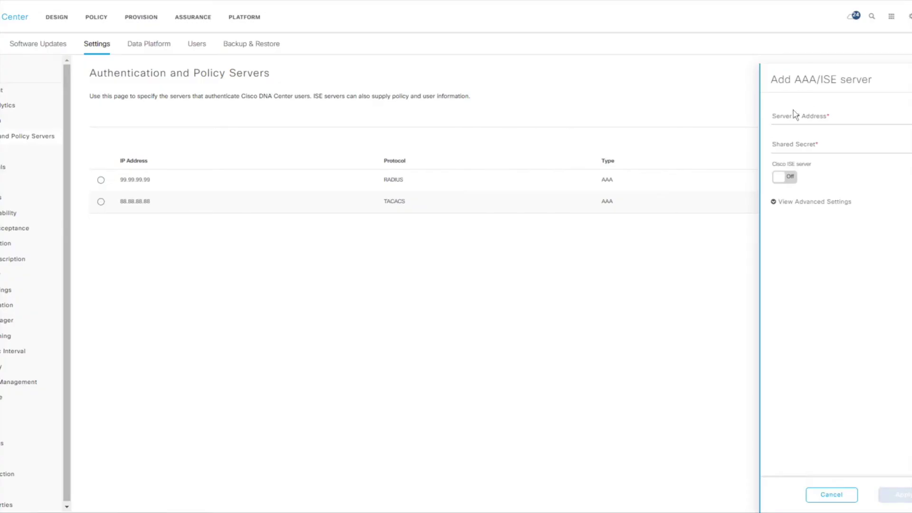
left_click(780, 117)
key("ctrl+v")
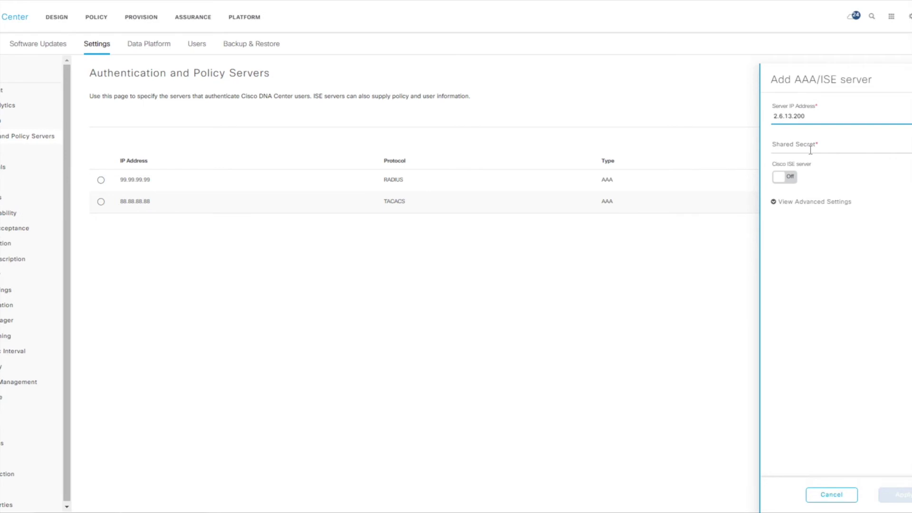
left_click(781, 176)
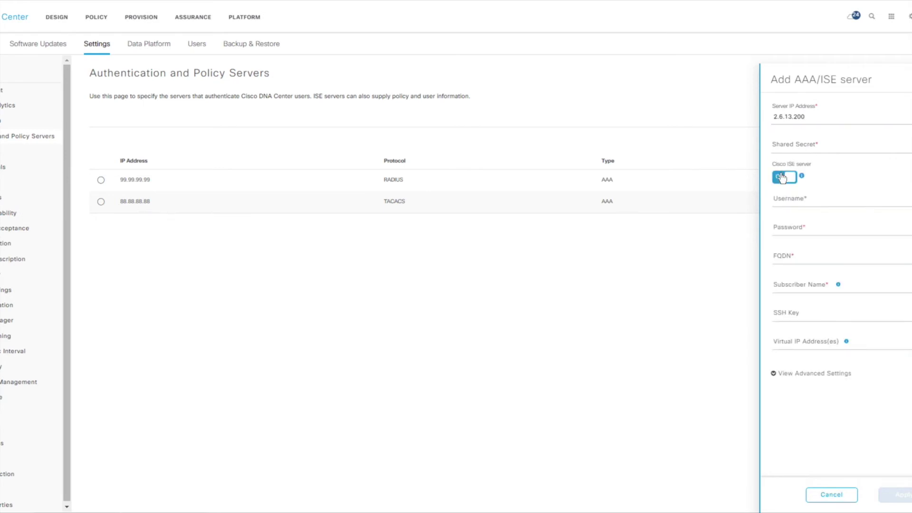
left_click(812, 148)
type("ci")
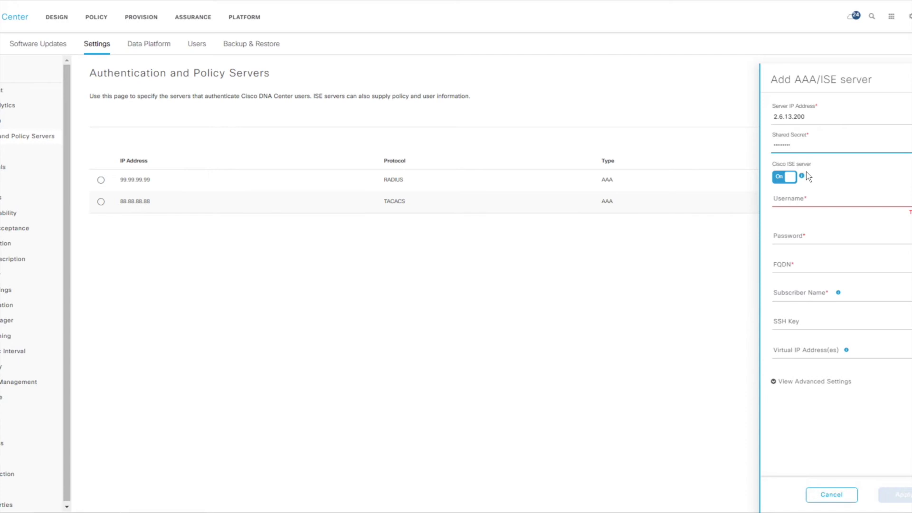
- Enter the ISE admin username and password for the new server
left_click(801, 197)
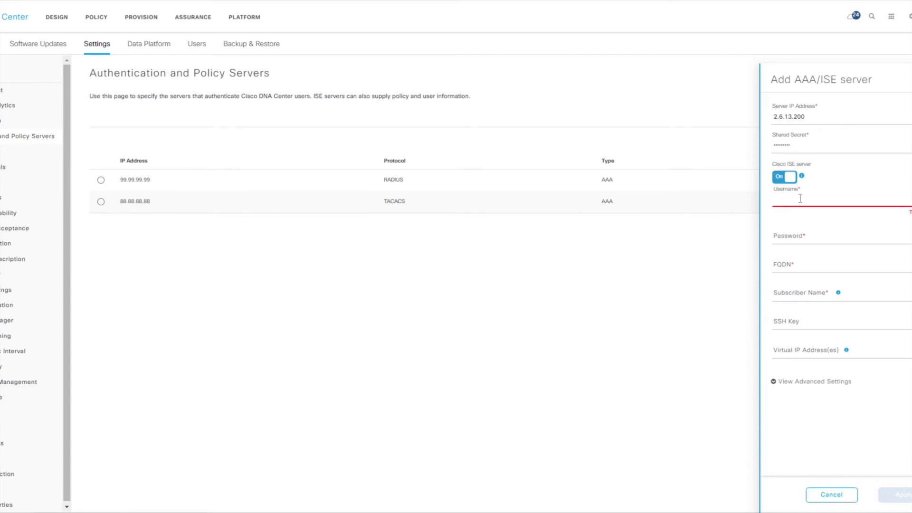
type("admin")
key("Tab")
type("C")
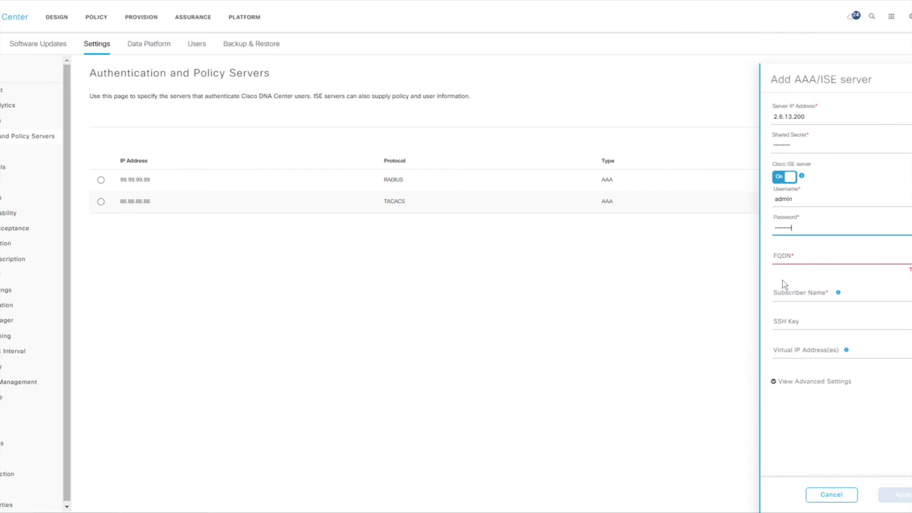
left_click(798, 261)
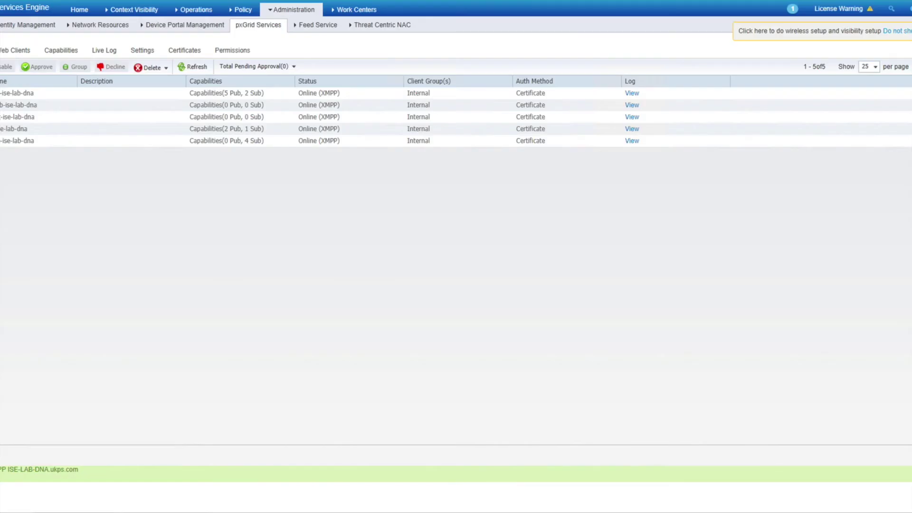
- Copy the FQDN ISE-LAB-DNA.ukps.com from the ISE-LAB-DNA node's deployment settings
mouse_move(4, 24)
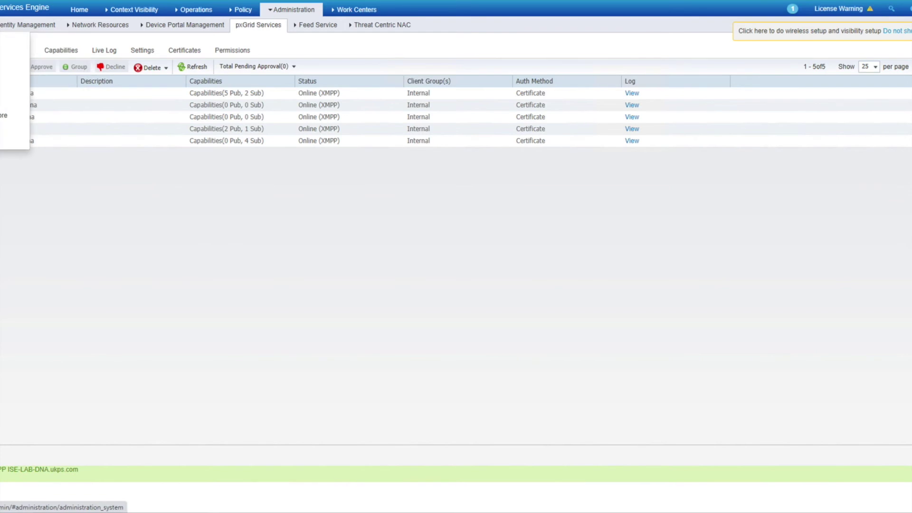
left_click(14, 40)
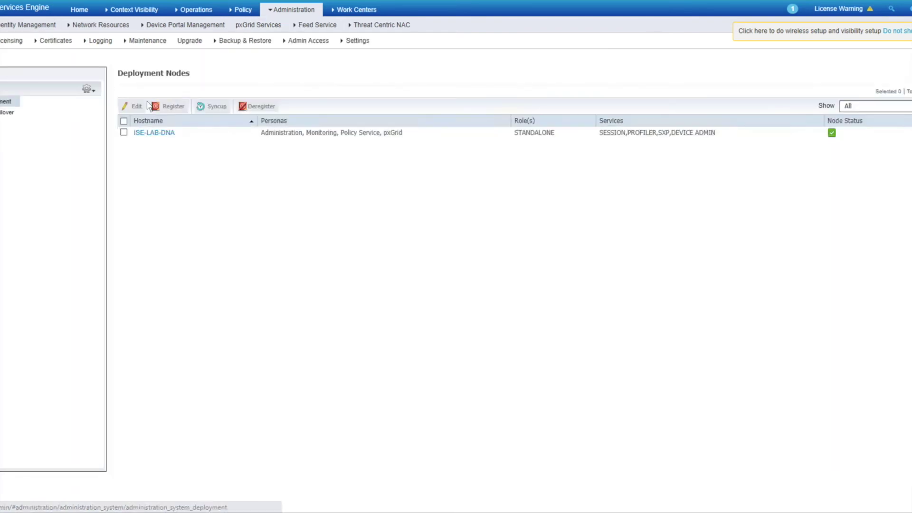
left_click(152, 133)
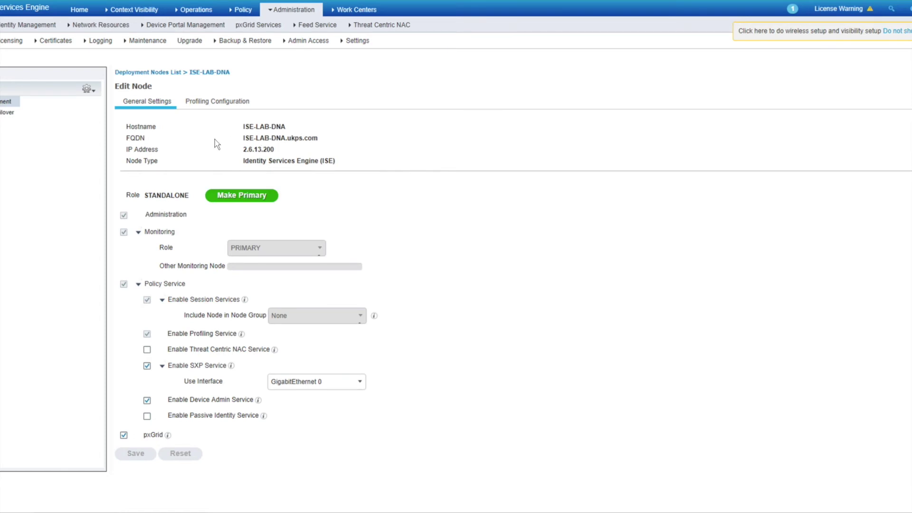
left_click(239, 137)
left_click_drag(316, 137, 241, 139)
key("ctrl+c")
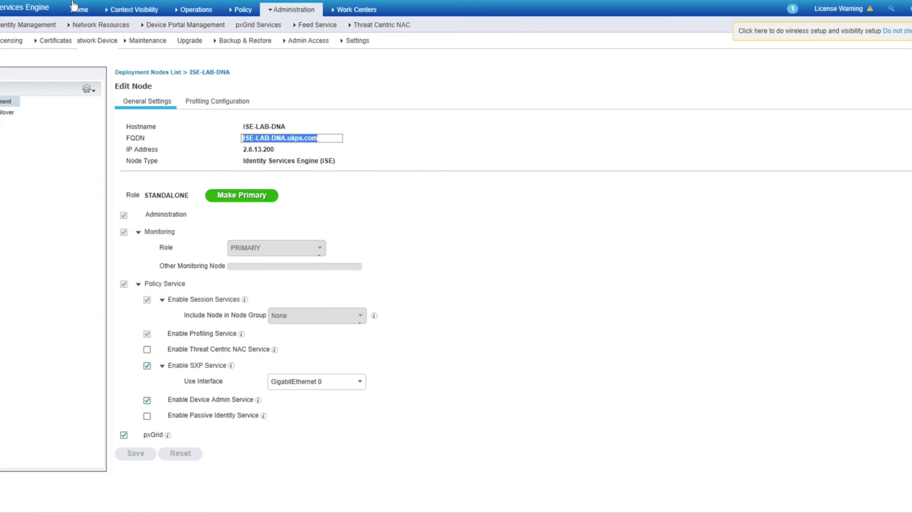
key("alt+Tab")
- Fill in FQDN ISE-LAB-DNA.ukps.com and subscriber name DNAC_CLIENT for the ISE server
key("ctrl+v")
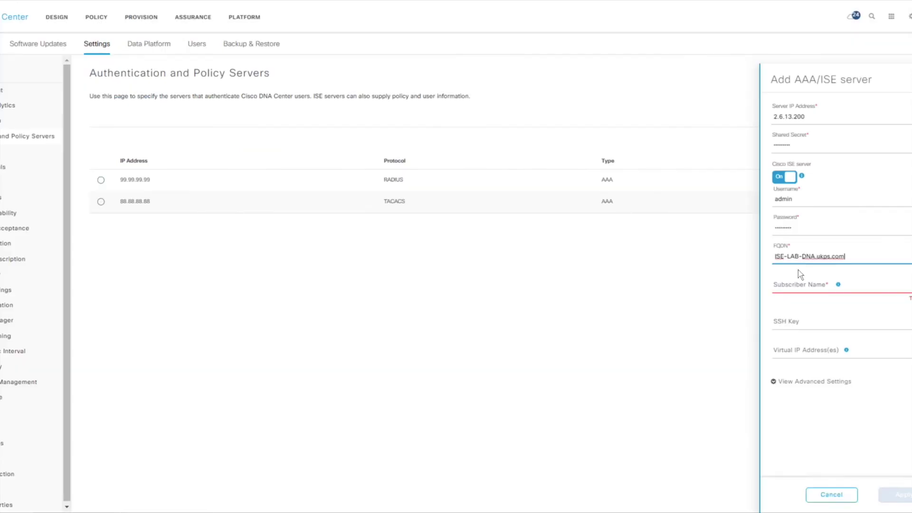
key("Tab")
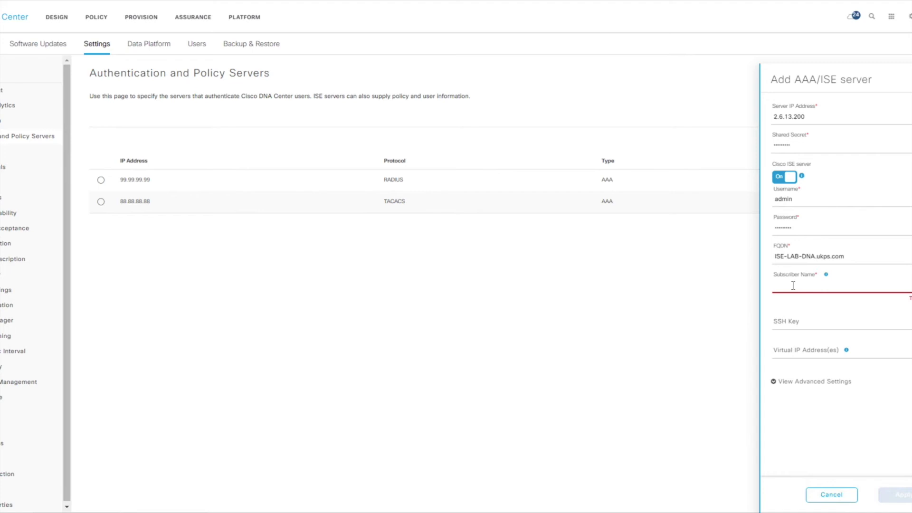
type("DNAC")
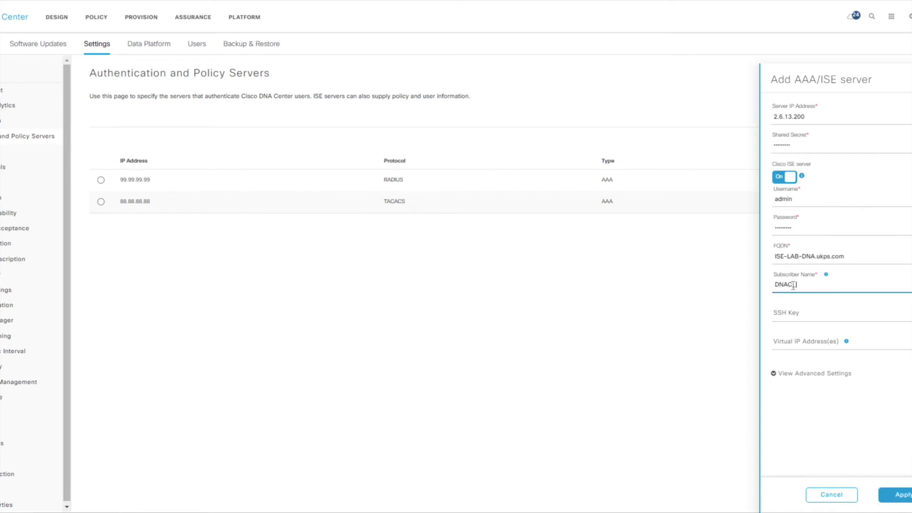
type("_CLIENT")
left_click_drag(770, 284, 833, 286)
left_click(833, 286)
left_click(777, 374)
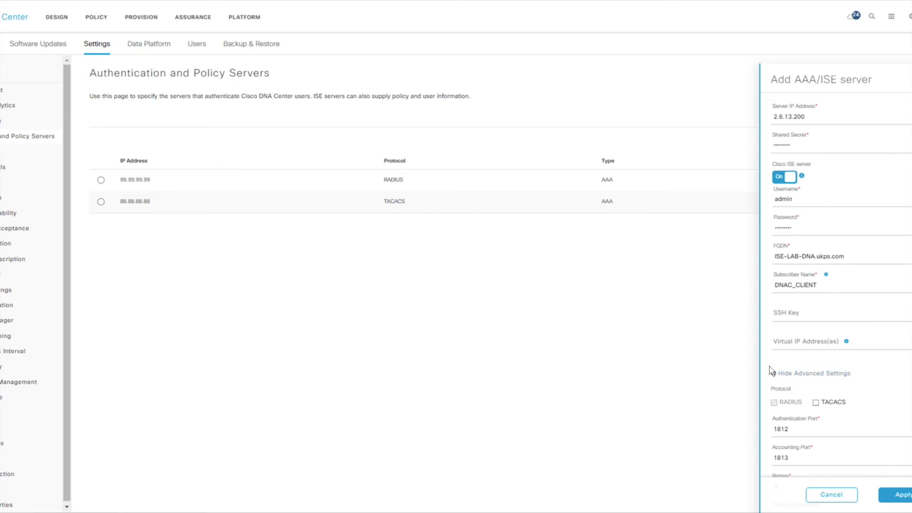
- Enable TACACS (port 49) alongside RADIUS (1812, 1813) and apply the new ISE server
scroll(859, 386, "down", 1)
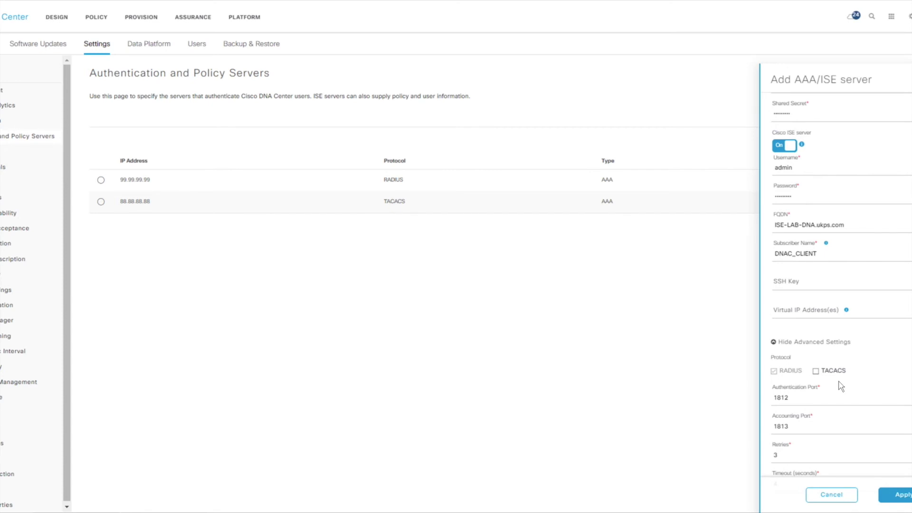
left_click(818, 373)
left_click(774, 371)
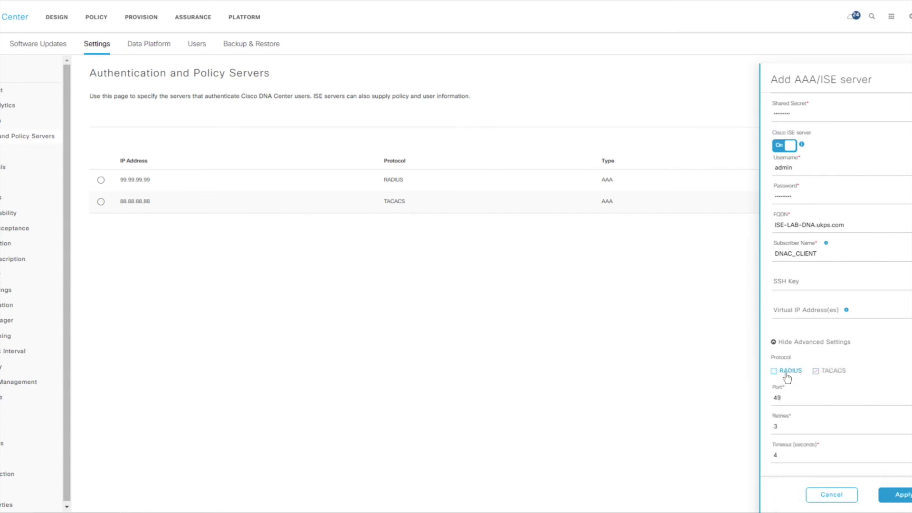
left_click(775, 373)
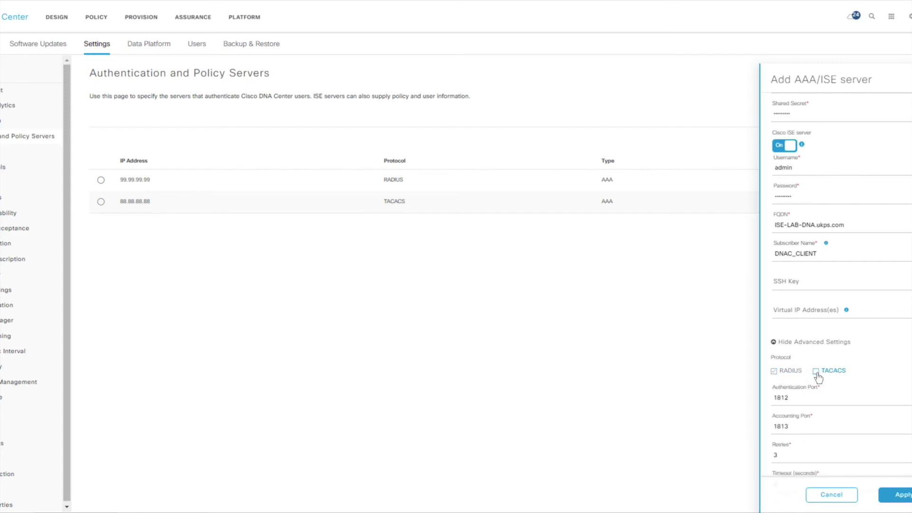
scroll(890, 381, "down", 1)
left_click(895, 494)
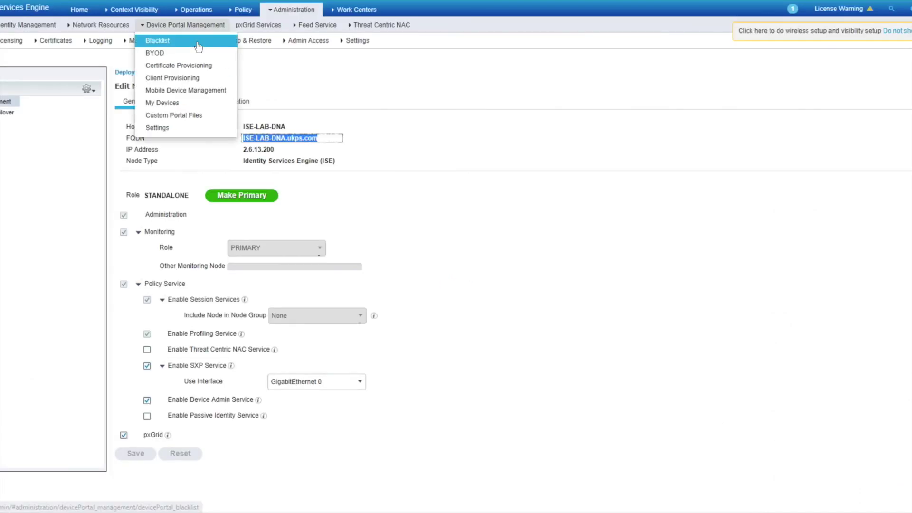
- Refresh the pxGrid Services client list to reveal the new pending client
left_click(256, 25)
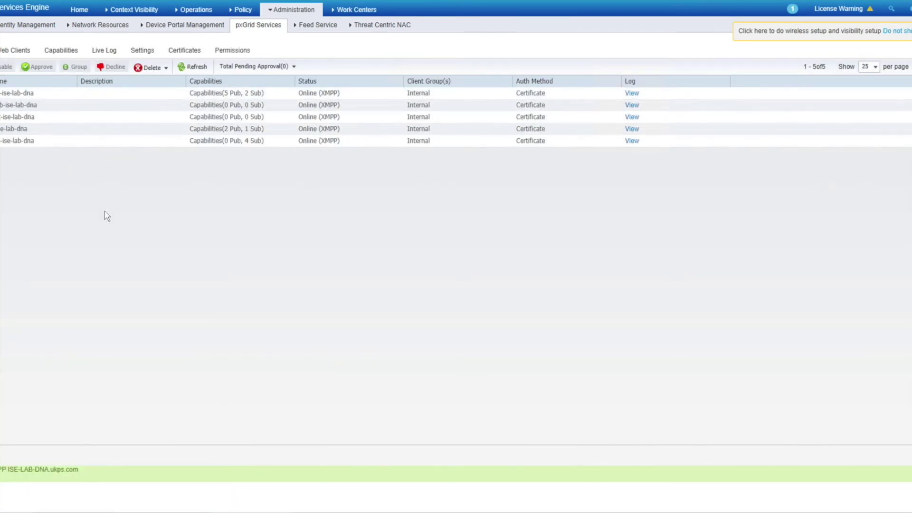
left_click(193, 68)
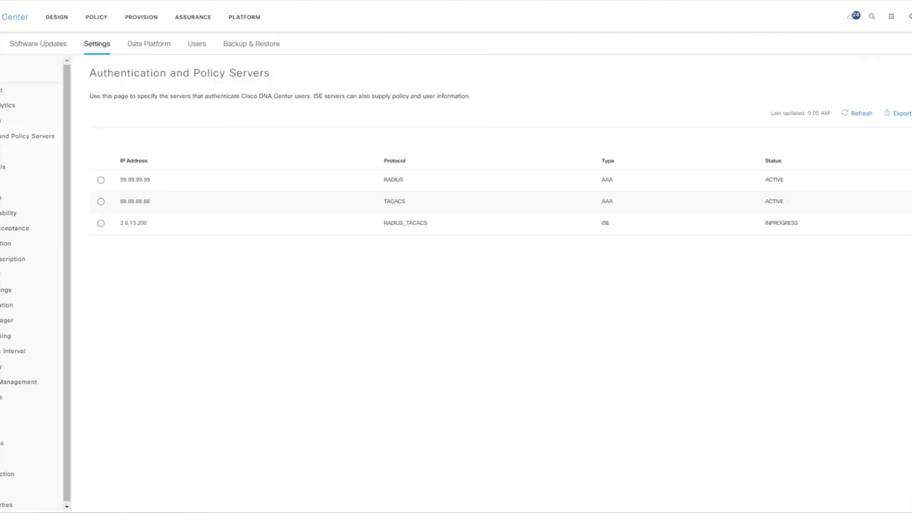
- Refresh the server list and confirm 2.6.13.200 shows status ACTIVE
left_click(846, 114)
left_click_drag(124, 223, 161, 226)
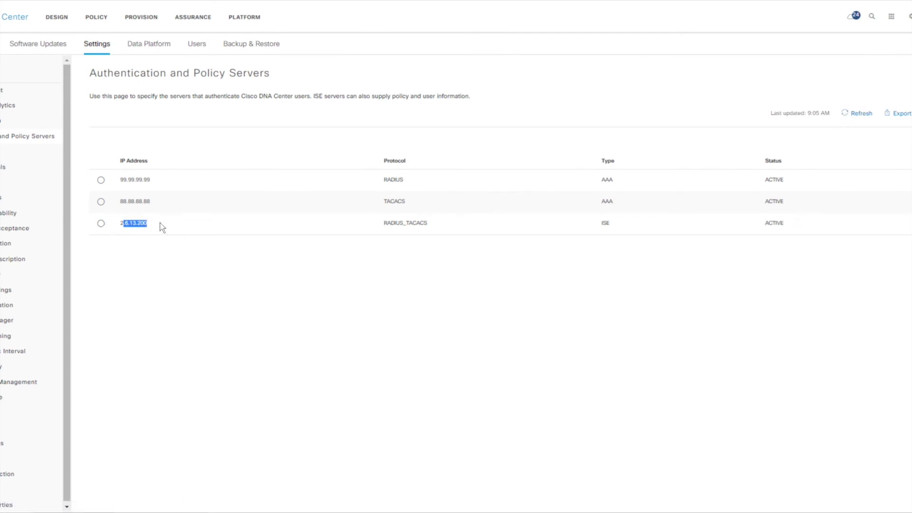
double_click(782, 223)
left_click_drag(150, 224, 102, 228)
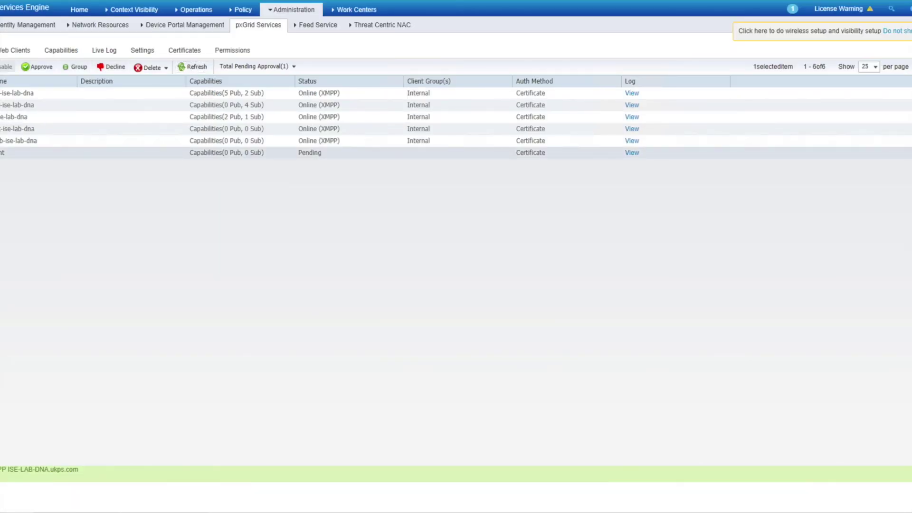
- Approve the pending pxGrid client and confirm the approval
left_click(192, 67)
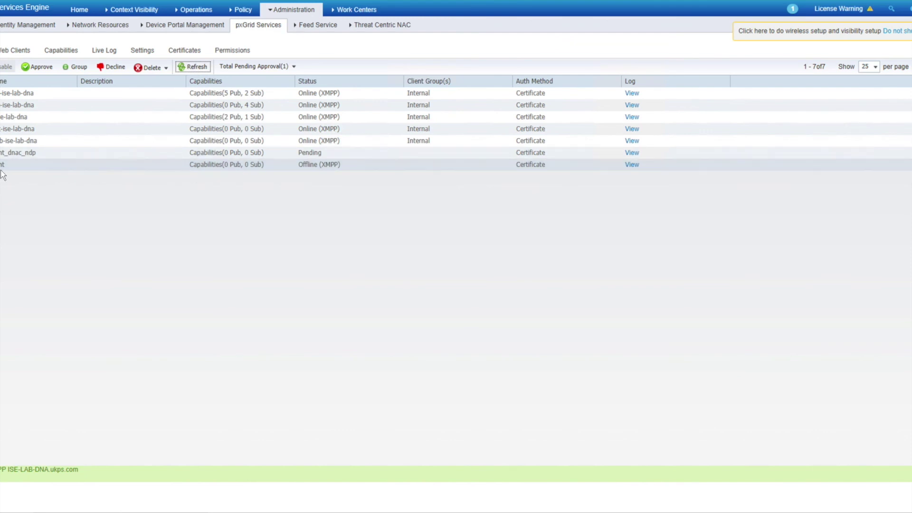
left_click_drag(330, 164, 292, 163)
left_click(310, 152)
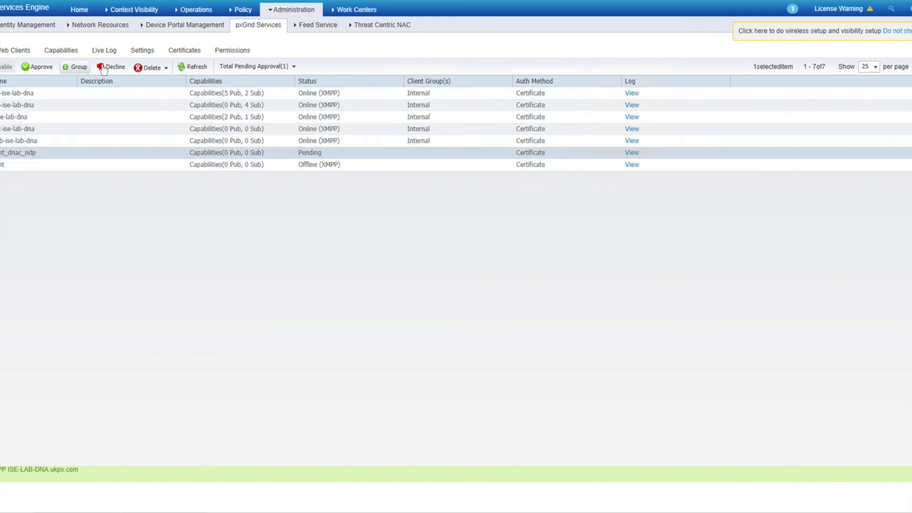
left_click(30, 71)
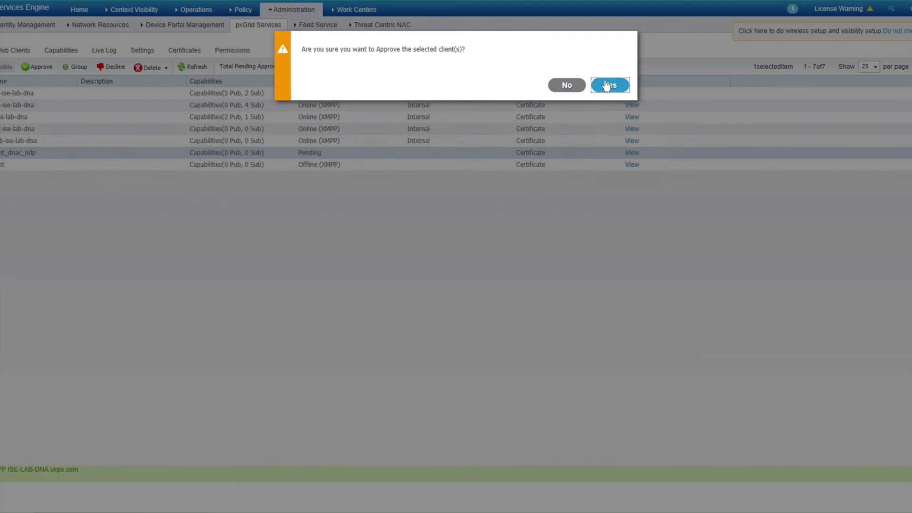
left_click(609, 86)
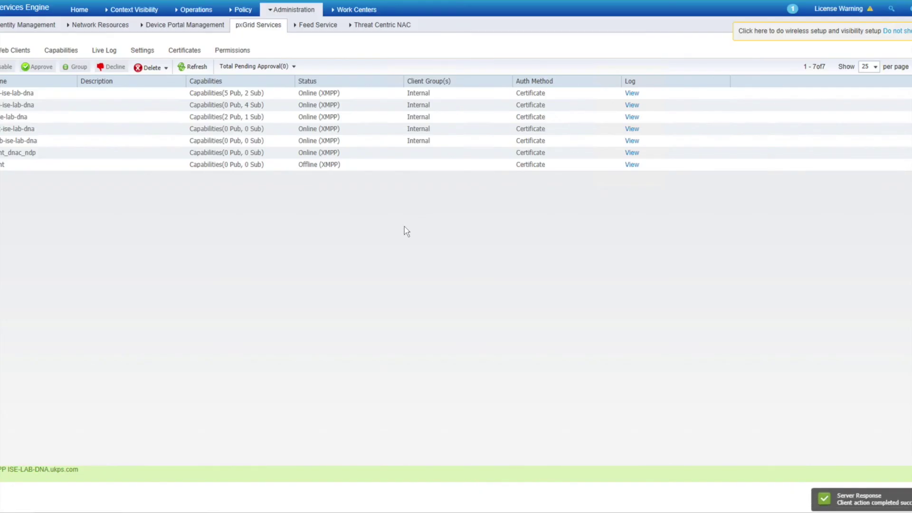
- Check the names of the approved and offline pxGrid clients
double_click(6, 167)
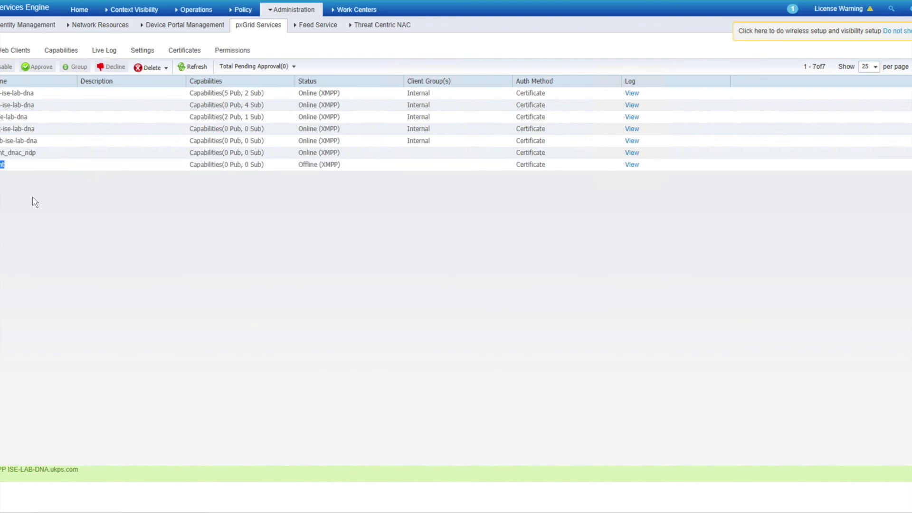
double_click(7, 152)
left_click(68, 25)
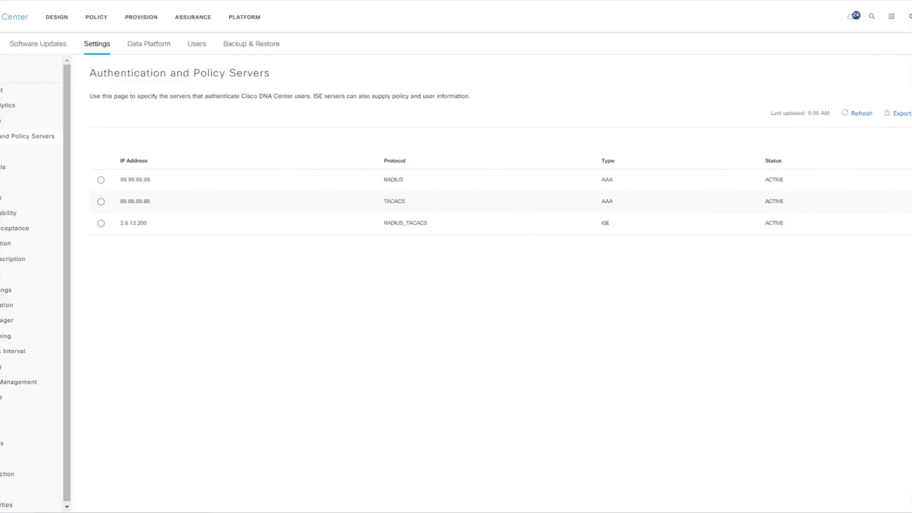
- Open System 360 and check that ISE server 2.6.13.200 is listed as Available
left_click(3, 43)
scroll(56, 303, "down", 1)
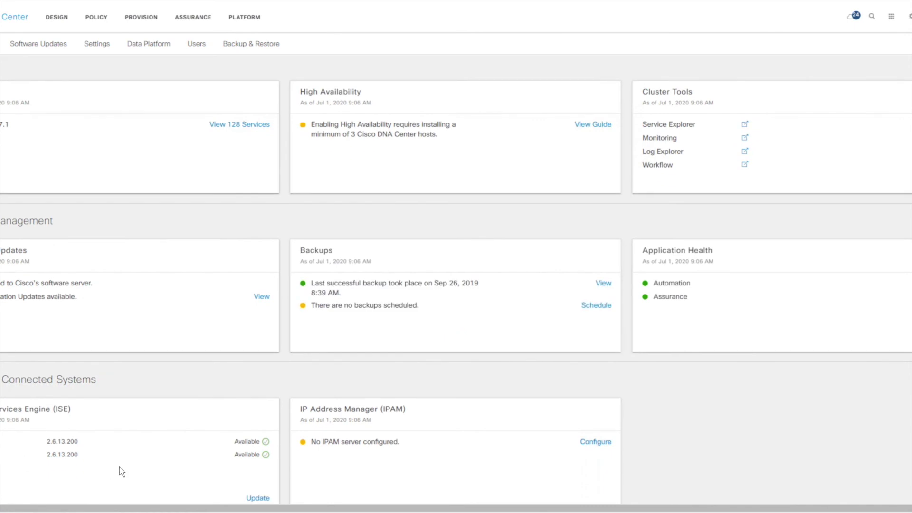
scroll(119, 466, "up", 1)
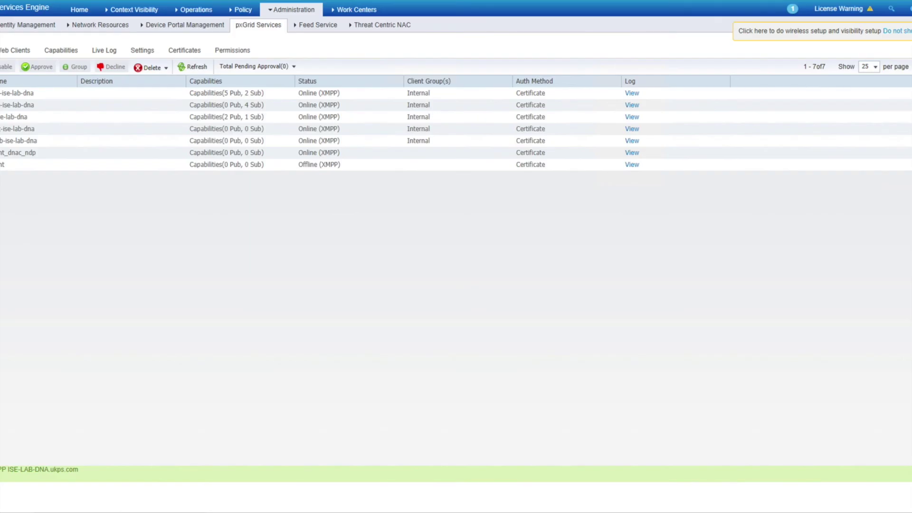
- Open Administration > Network Resources > Network Devices, then widen and re-narrow the Name column
mouse_move(237, 17)
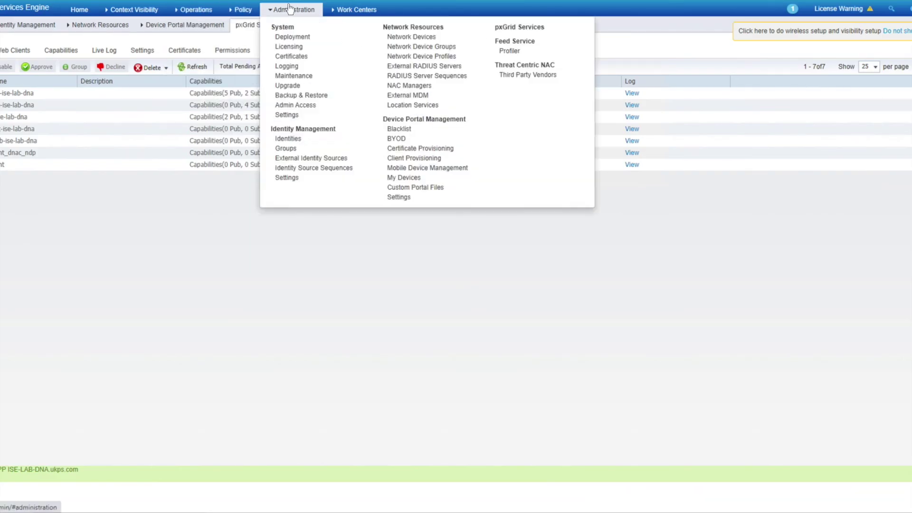
mouse_move(292, 10)
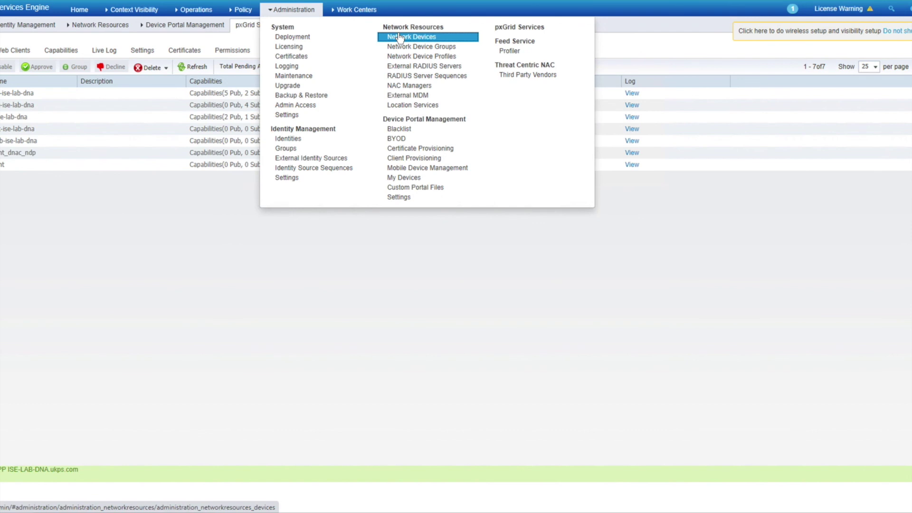
left_click(400, 38)
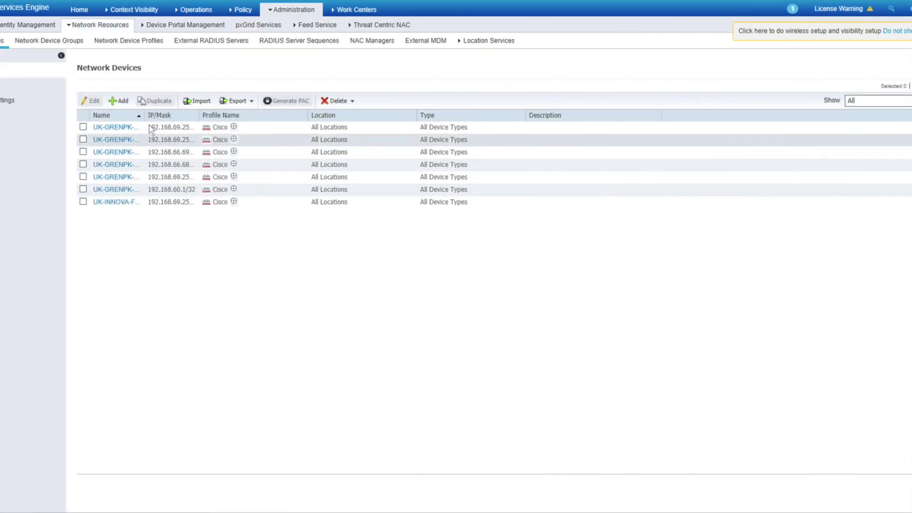
left_click_drag(144, 115, 210, 176)
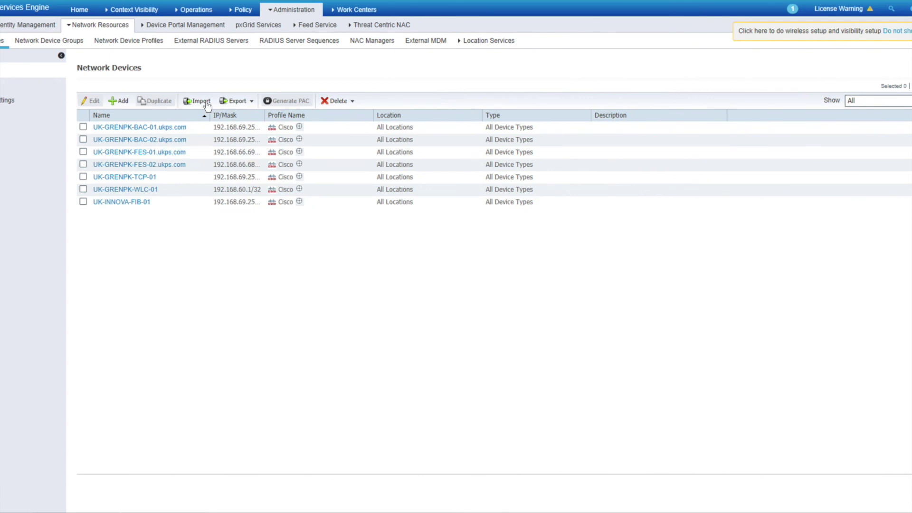
left_click_drag(209, 114, 139, 141)
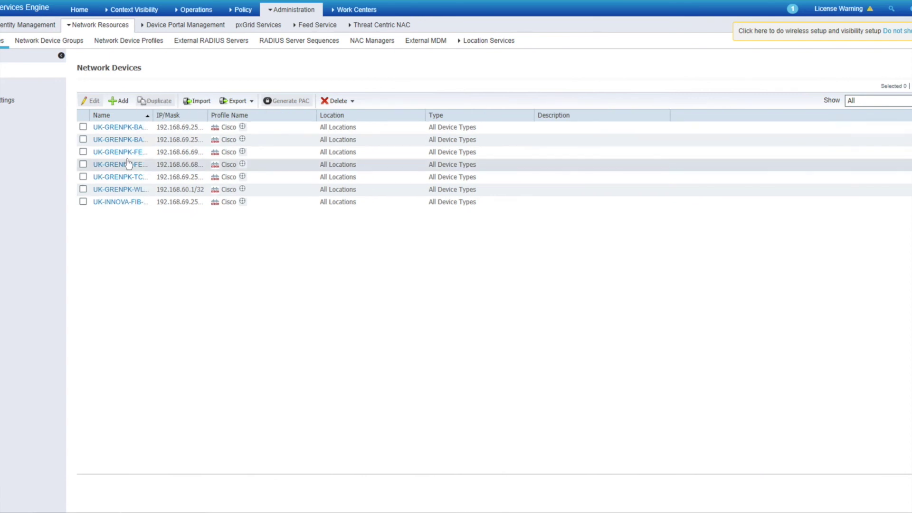